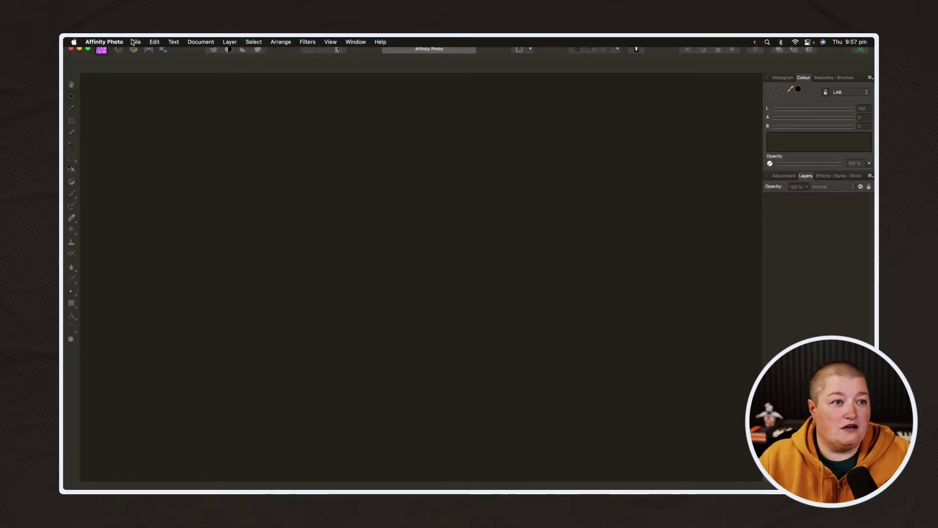
# Open the 360° room panorama IMG_20220908_202559_083new.jpeg.
pyautogui.click(137, 41)
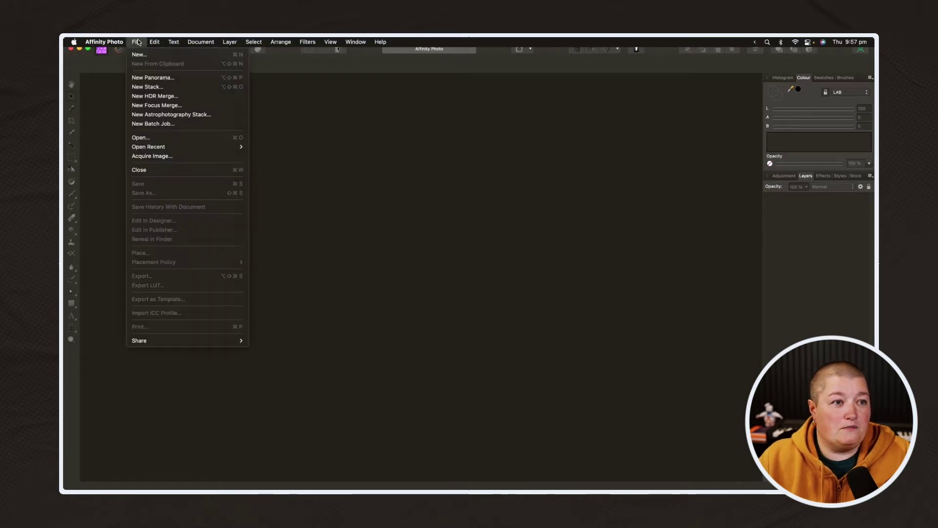
pyautogui.click(149, 137)
pyautogui.doubleClick(548, 155)
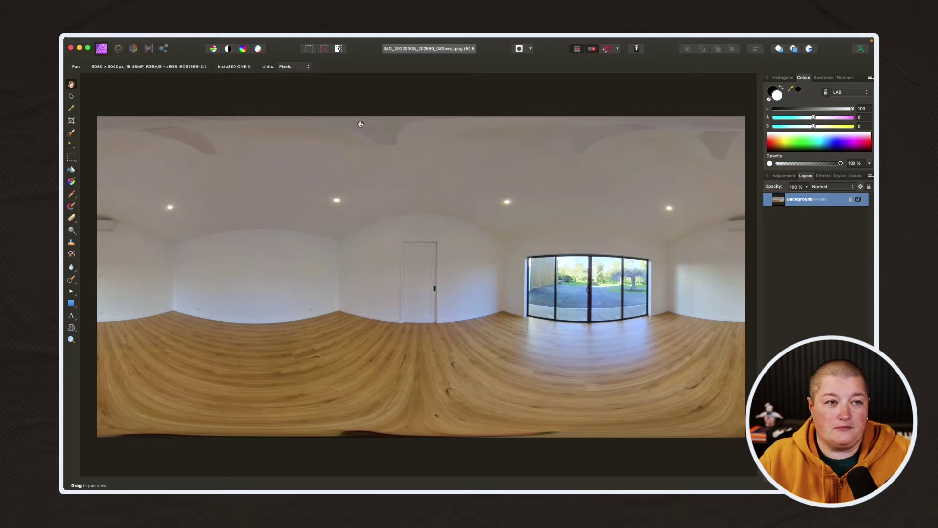
# Apply an equirectangular live projection to the Background layer and turn the 360° view down to the tripod on the floor.
pyautogui.click(230, 42)
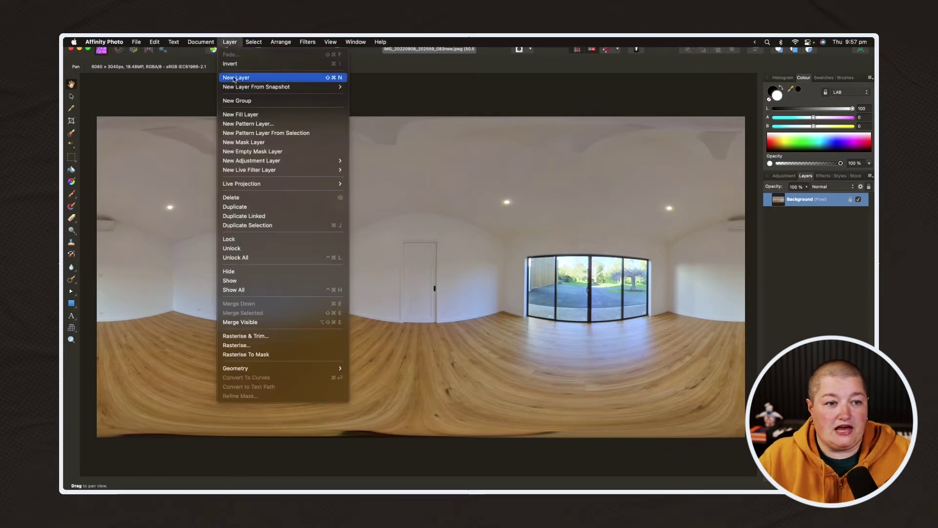
pyautogui.moveTo(245, 185)
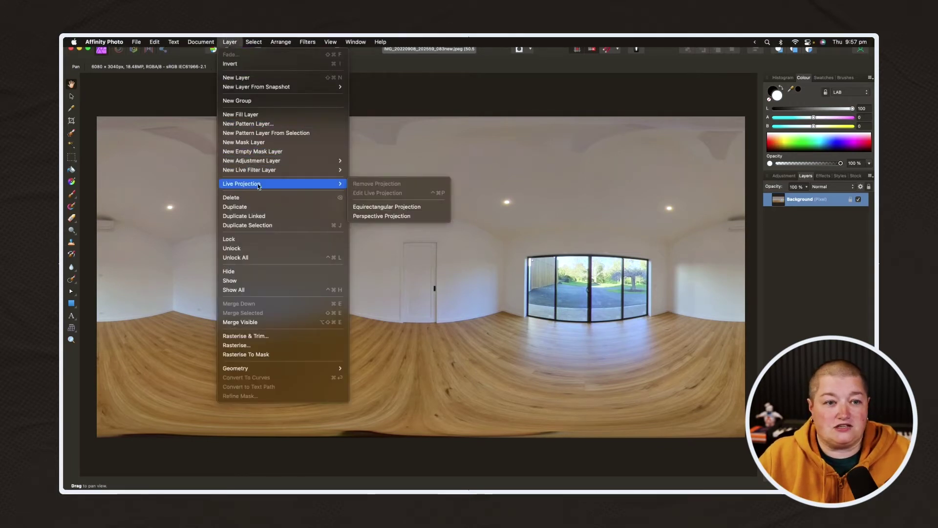
pyautogui.click(410, 209)
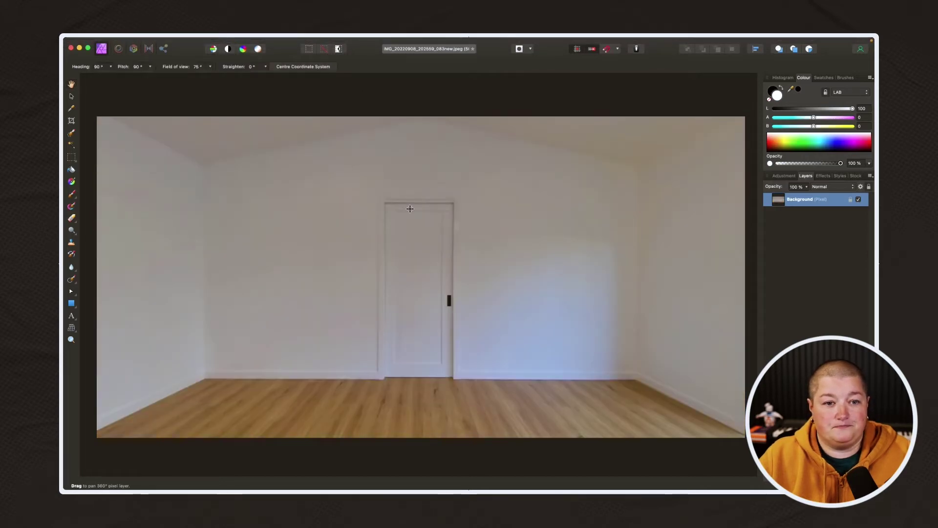
pyautogui.moveTo(506, 217); pyautogui.dragTo(396, 326)
pyautogui.moveTo(404, 362); pyautogui.dragTo(426, 453)
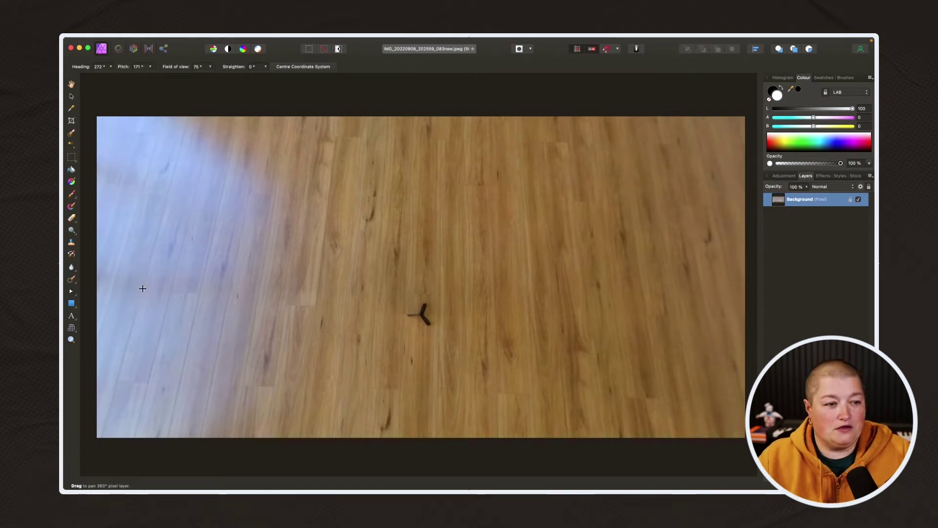
# Remove the tripod from the wooden floor with the Inpainting Brush Tool.
pyautogui.click(72, 279)
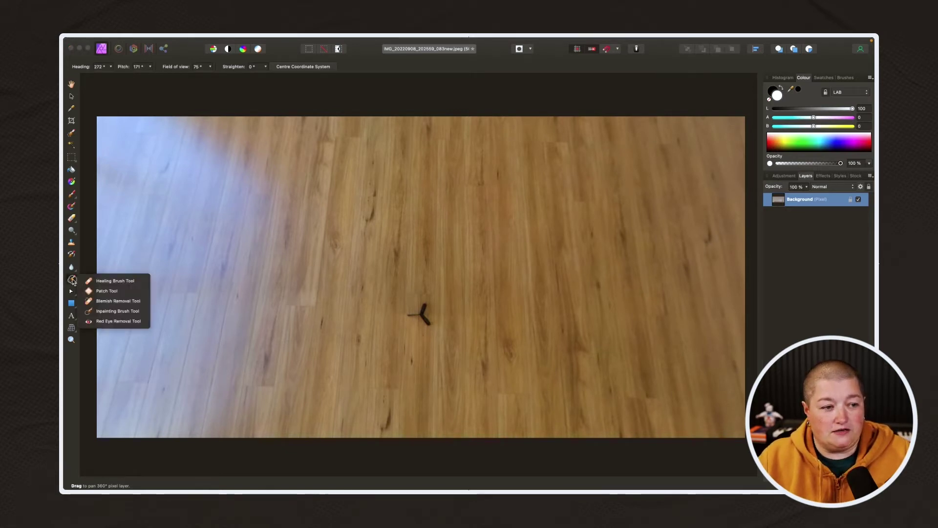
pyautogui.click(124, 315)
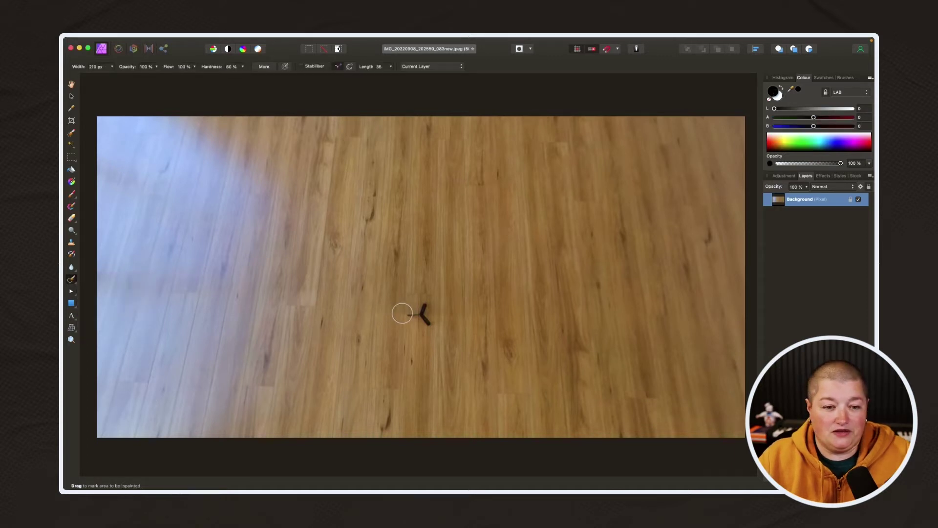
pyautogui.moveTo(404, 313)
pyautogui.mouseDown()
pyautogui.moveTo(419, 308)
pyautogui.moveTo(426, 325)
pyautogui.mouseUp()
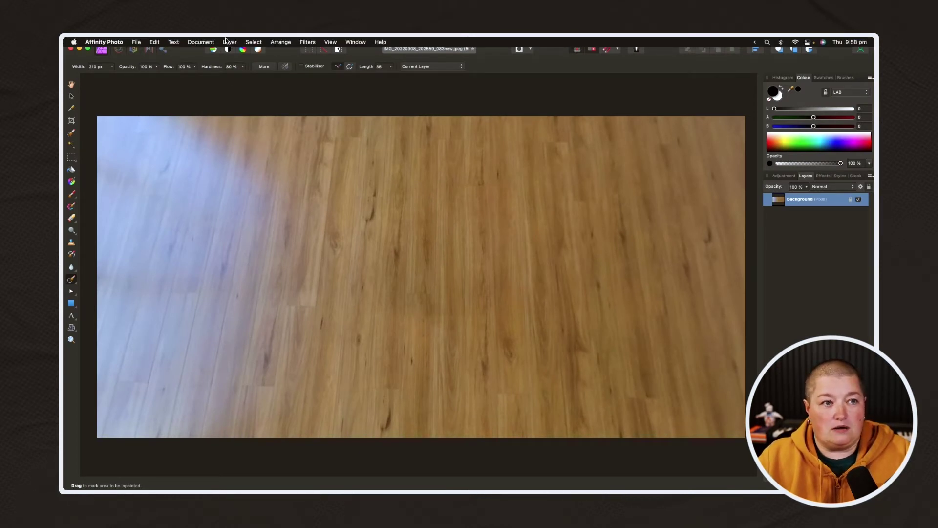
# Remove the live projection from the Background layer to return to the flat panorama.
pyautogui.click(228, 42)
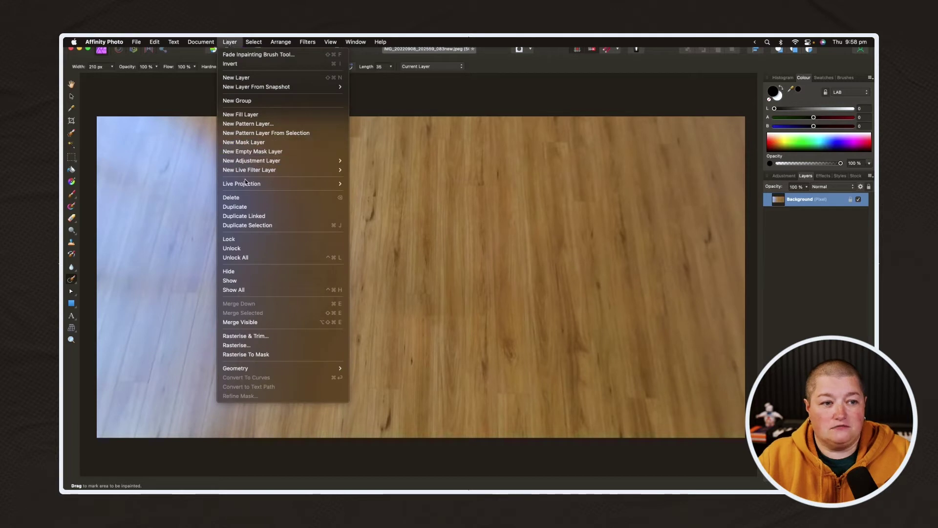
pyautogui.moveTo(245, 183)
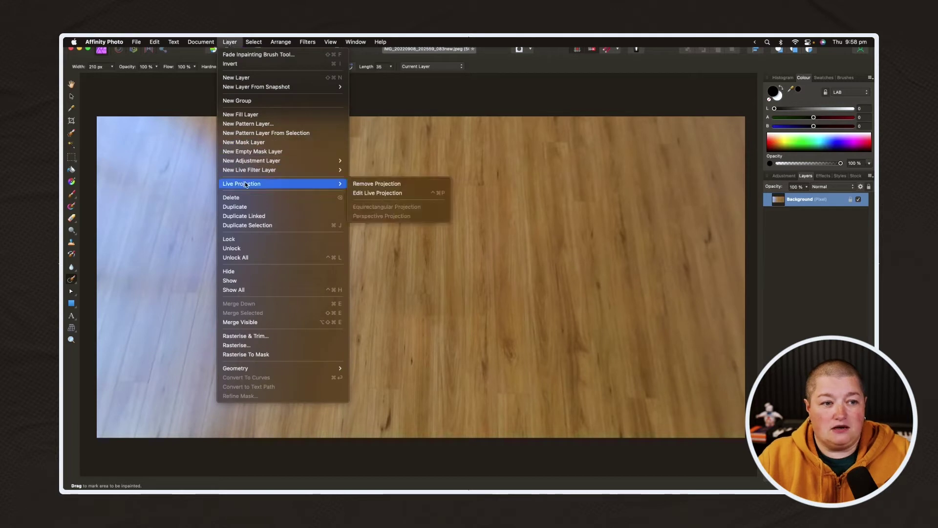
pyautogui.click(379, 185)
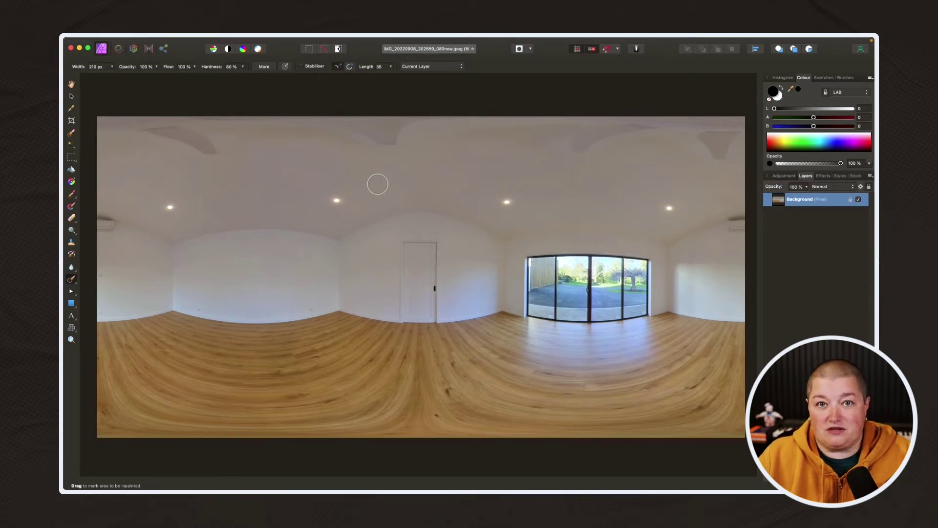
# Reapply the equirectangular live projection and rotate the view to face the wall with the air conditioner, heading about 270°.
pyautogui.click(229, 42)
pyautogui.moveTo(241, 184)
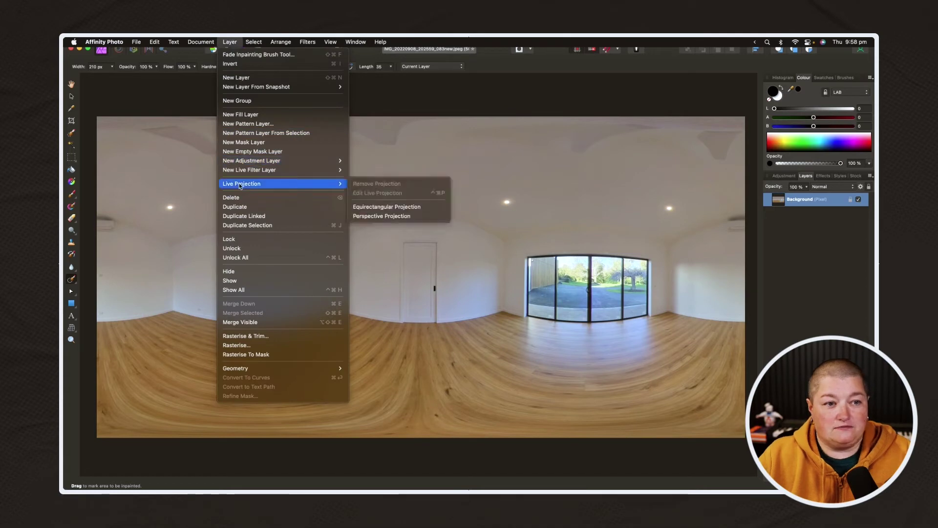
pyautogui.click(372, 206)
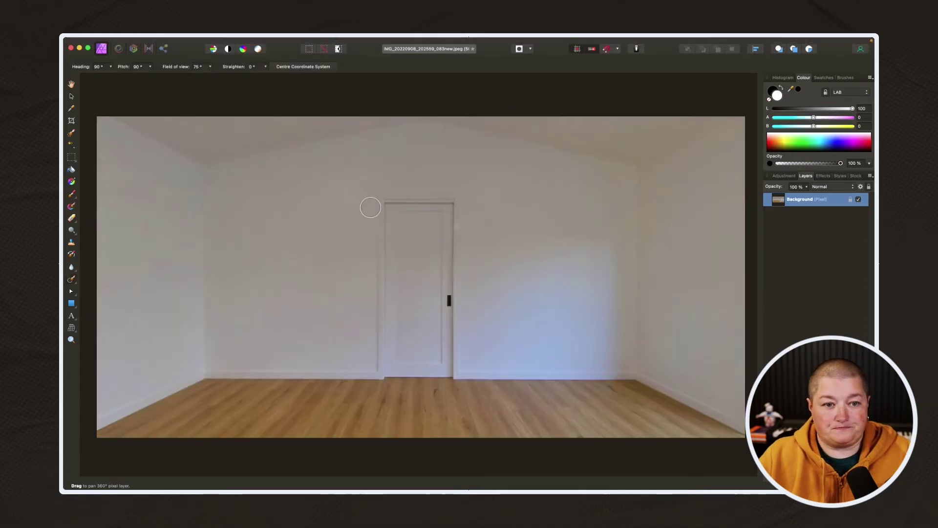
pyautogui.moveTo(511, 262); pyautogui.dragTo(211, 262)
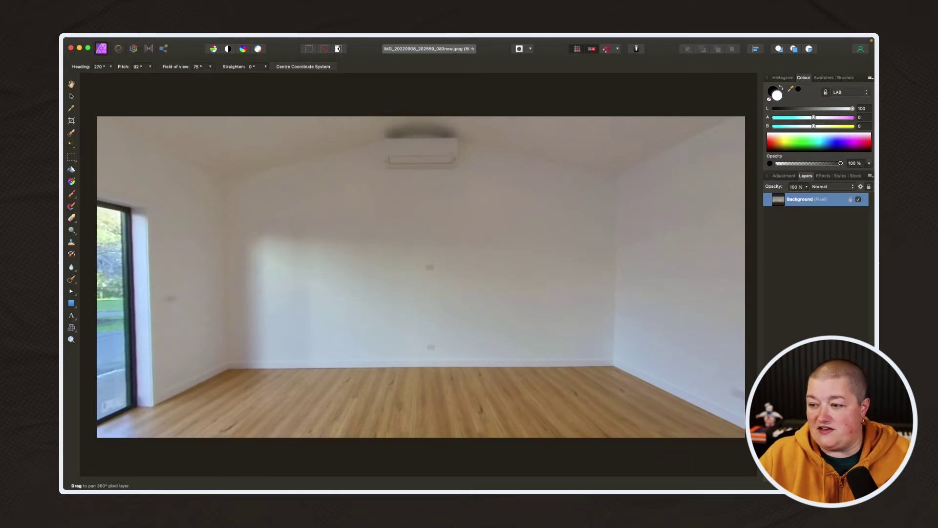
# Place the tv_PNG39261 image on the wall, scale it to about 70%, and centre it beneath the air conditioner.
pyautogui.moveTo(628, 337); pyautogui.dragTo(427, 260)
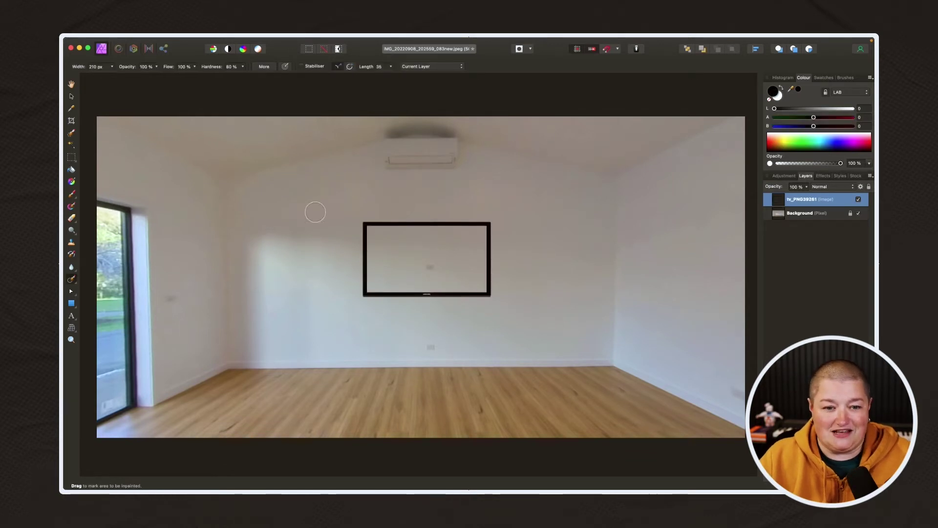
pyautogui.click(71, 98)
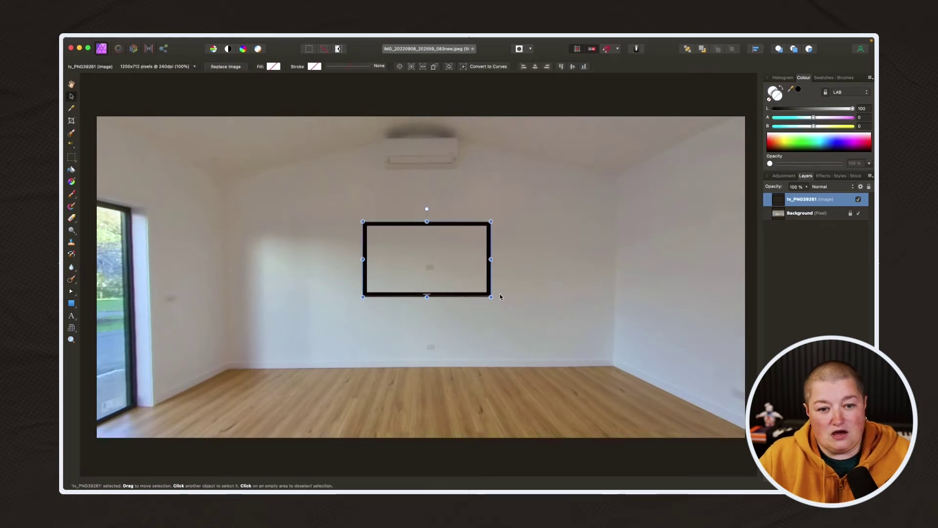
pyautogui.moveTo(491, 297); pyautogui.dragTo(452, 274)
pyautogui.moveTo(414, 224); pyautogui.dragTo(429, 228)
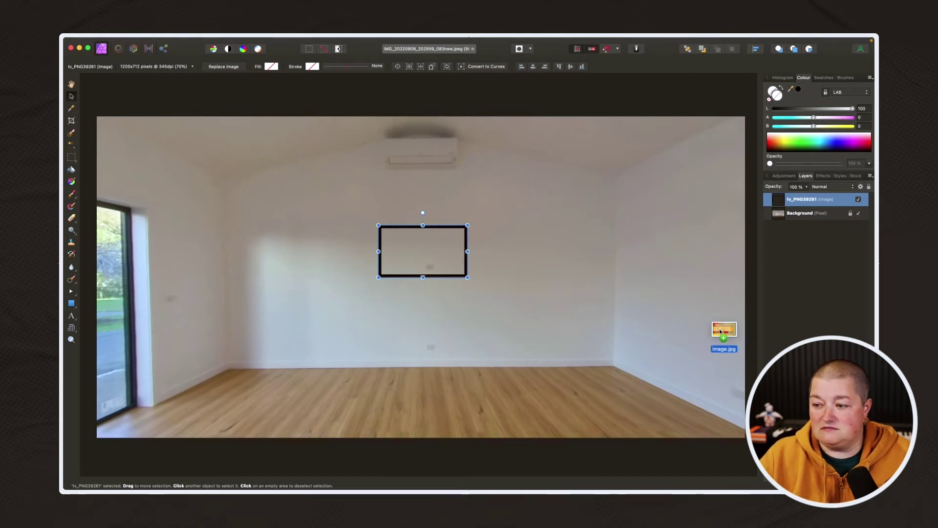
# Add image.jpg to the document and scale it to about 62% so it fills the TV frame.
pyautogui.press('super+v')
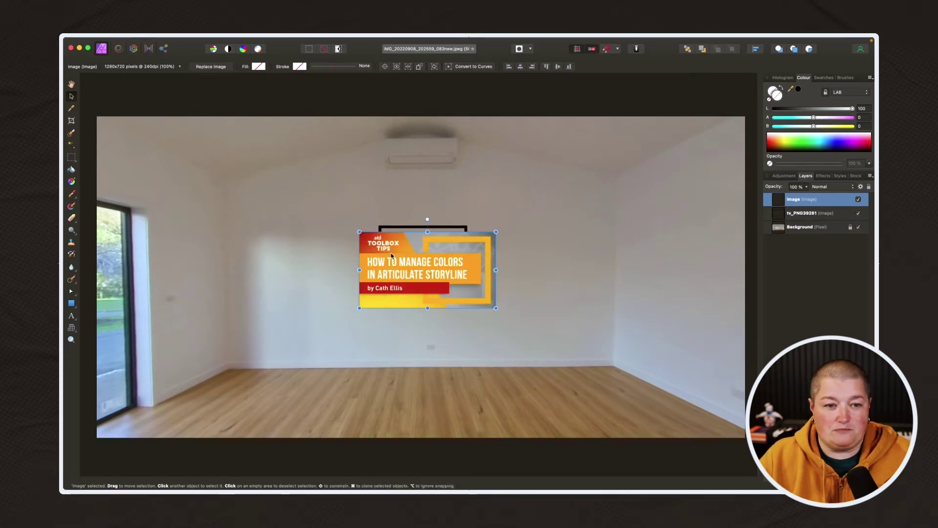
pyautogui.moveTo(381, 246); pyautogui.dragTo(399, 242)
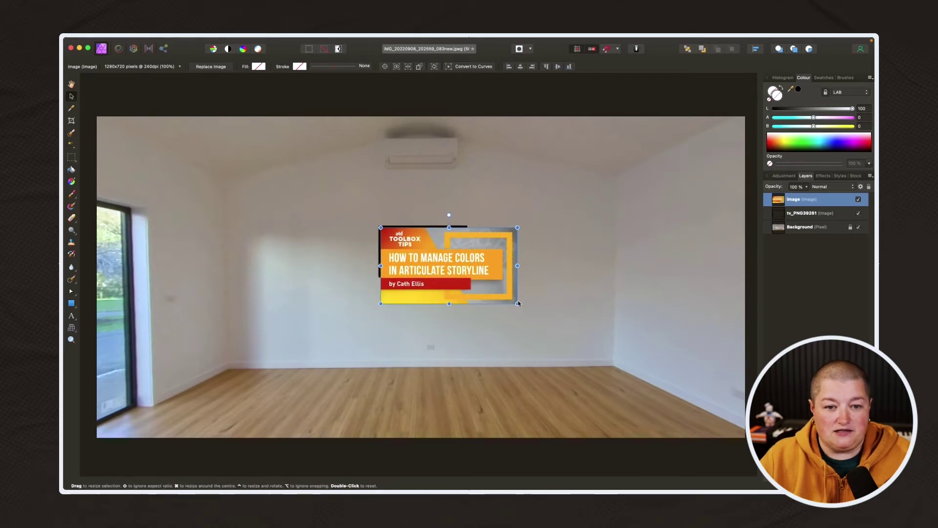
pyautogui.moveTo(518, 304); pyautogui.dragTo(466, 275)
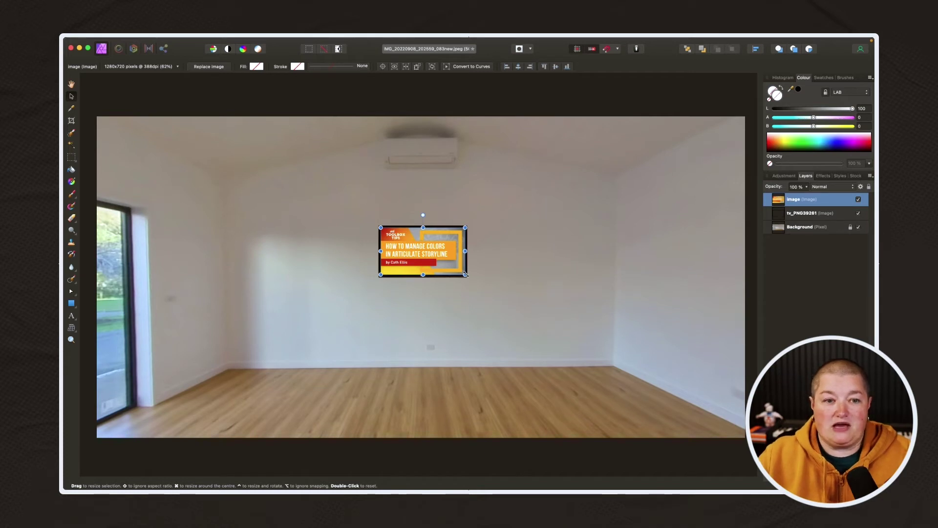
# Move the tv_PNG39261 layer above the image layer so the frame overlaps the screen picture.
pyautogui.click(800, 215)
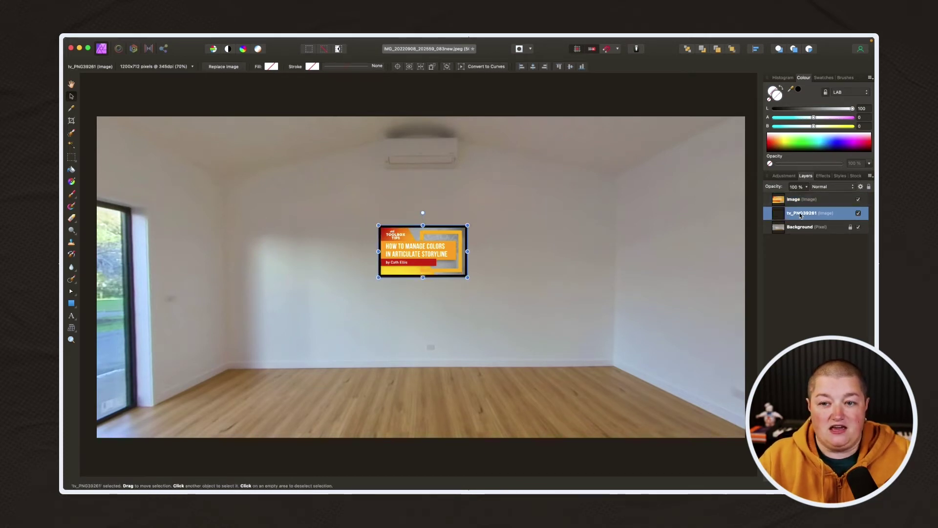
pyautogui.moveTo(801, 215); pyautogui.dragTo(798, 196)
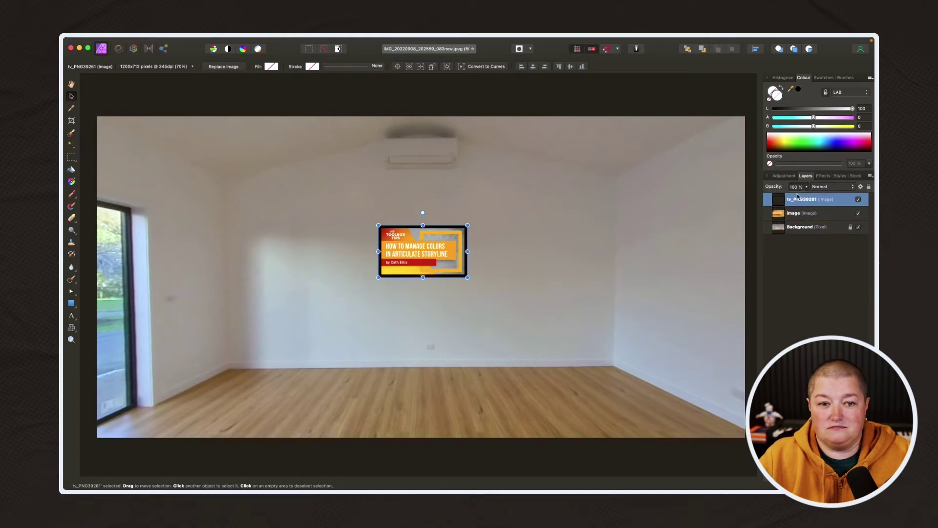
pyautogui.click(509, 243)
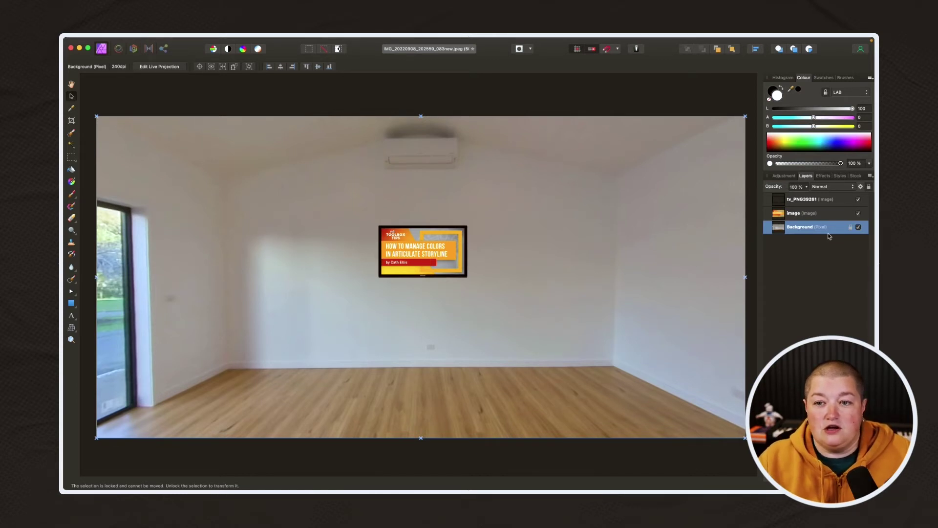
# Add an HSL adjustment above the image layer with the saturation shift lowered to about -37%.
pyautogui.click(780, 215)
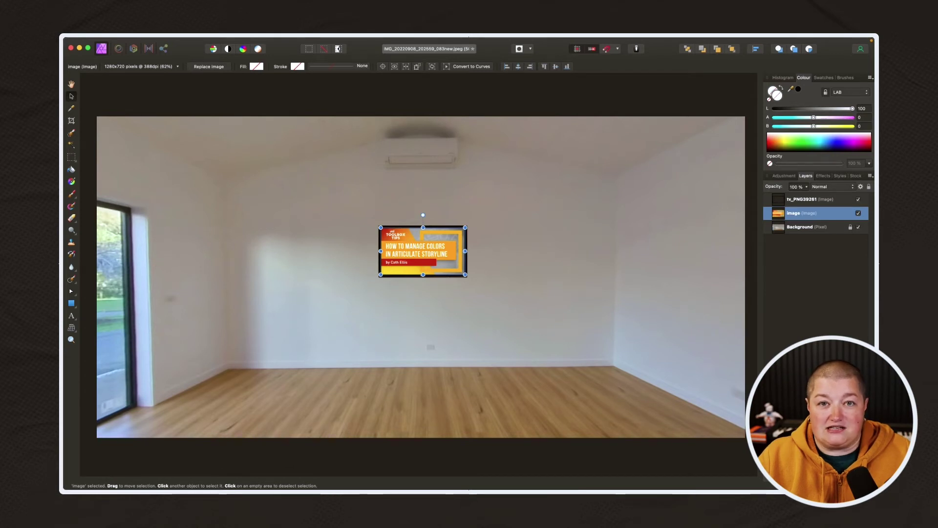
pyautogui.press('super+u')
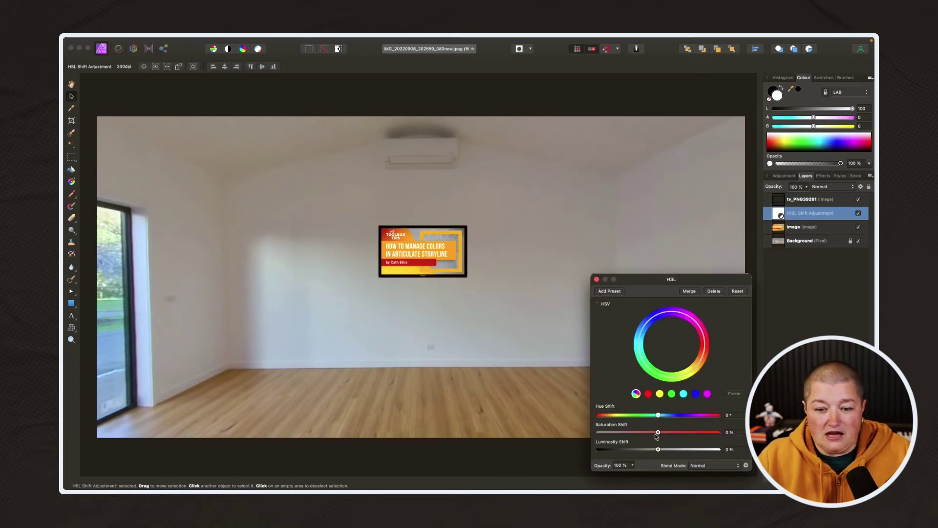
pyautogui.moveTo(658, 433); pyautogui.dragTo(636, 435)
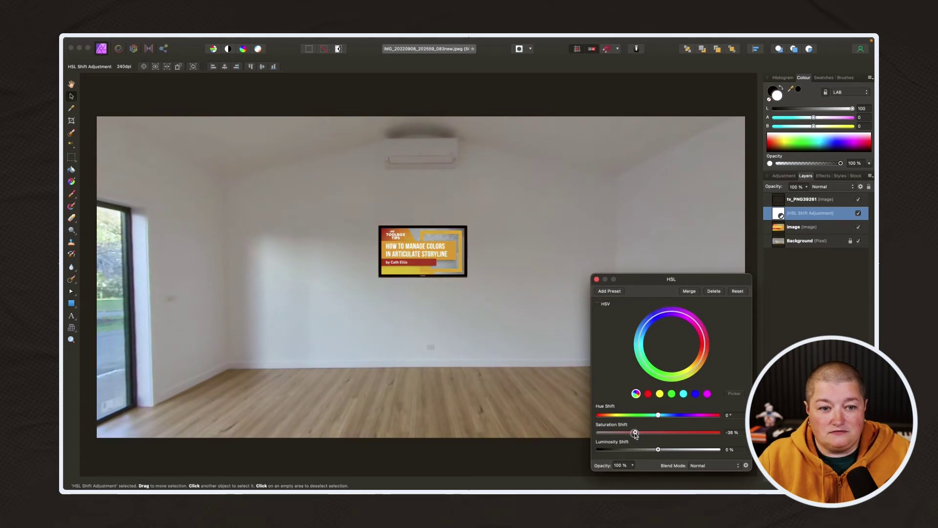
pyautogui.click(597, 279)
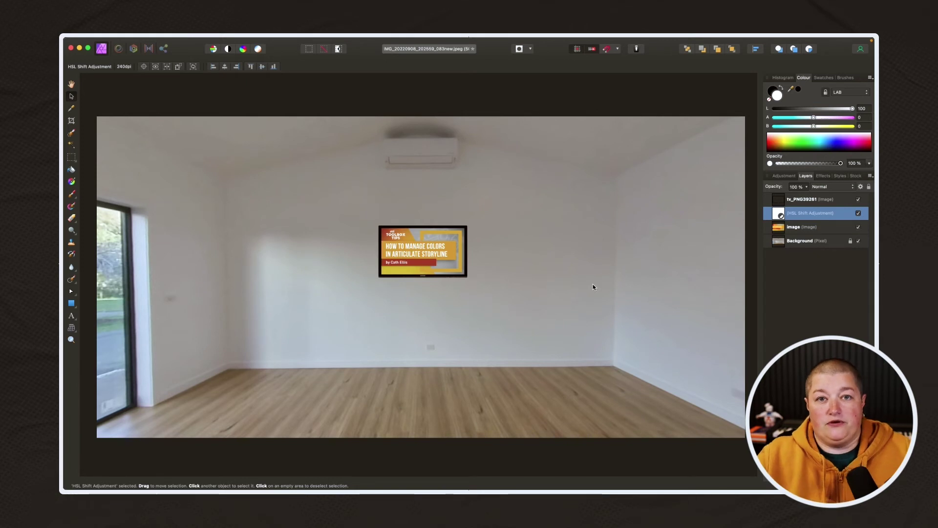
# Group the tv_PNG39261, HSL Shift Adjustment and image layers.
pyautogui.click(807, 200)
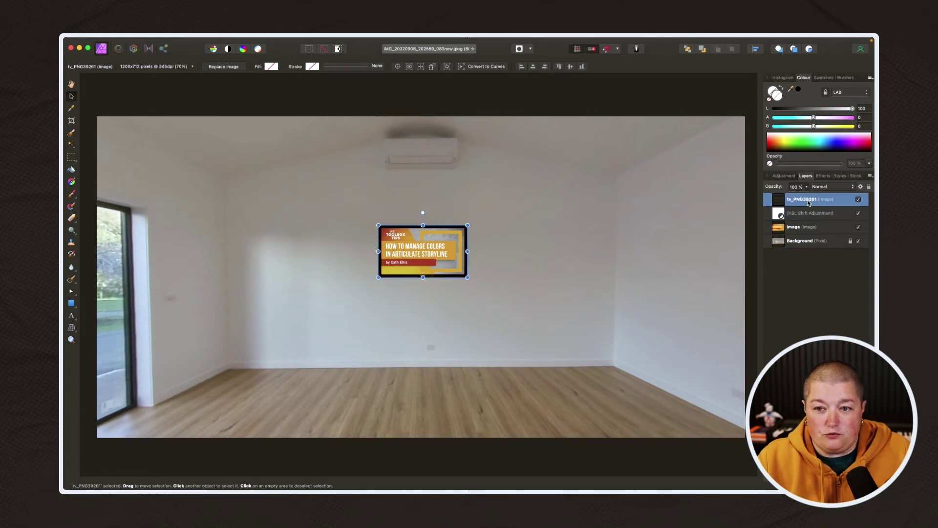
pyautogui.keyDown('shift'); pyautogui.click(802, 226); pyautogui.keyUp('shift')
pyautogui.rightClick(802, 224)
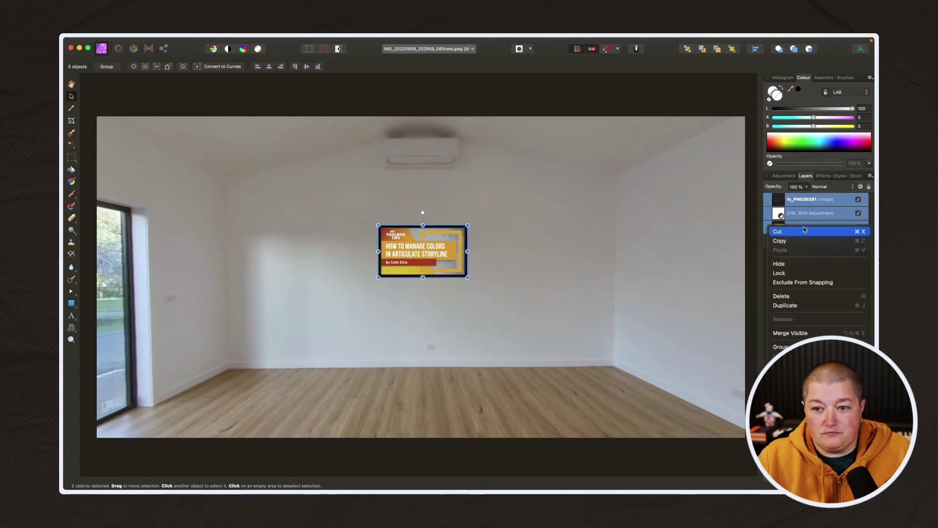
pyautogui.click(802, 225)
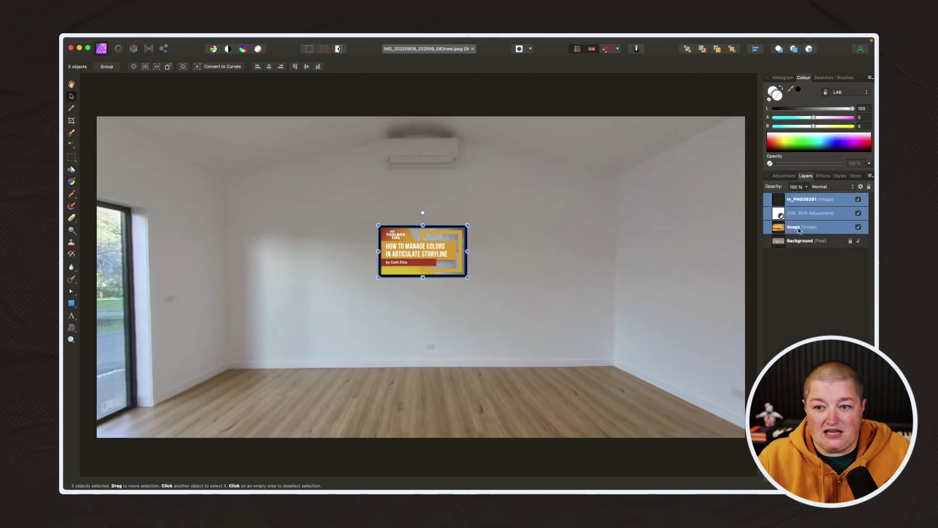
pyautogui.rightClick(799, 227)
pyautogui.click(782, 347)
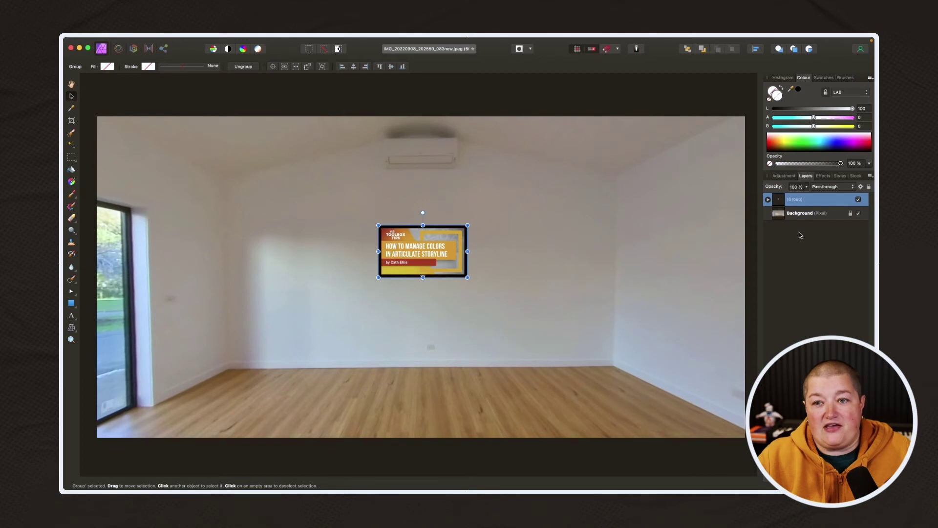
# Merge the TV group down into the Background layer.
pyautogui.rightClick(802, 202)
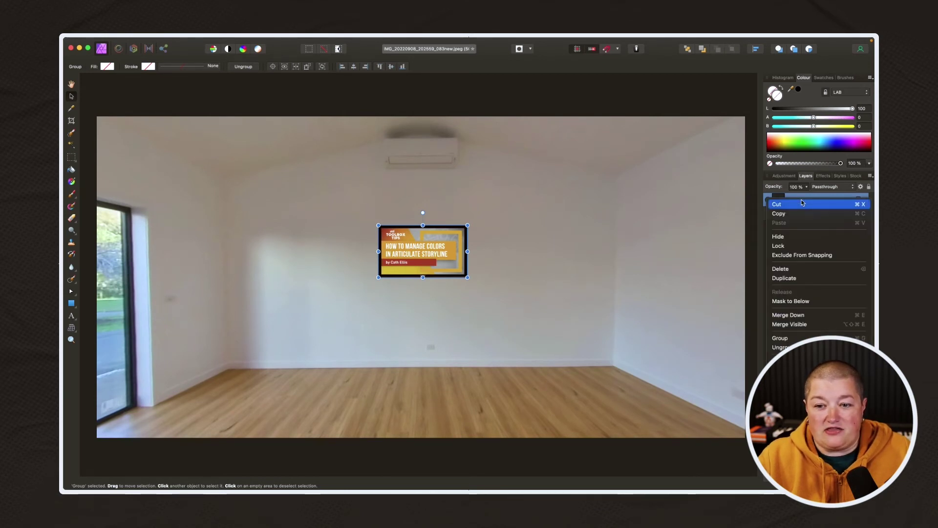
pyautogui.click(803, 317)
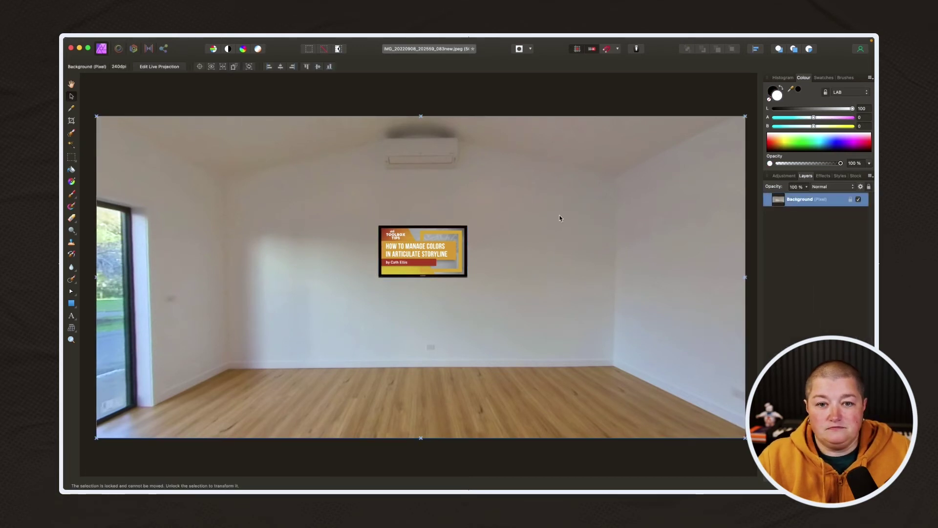
pyautogui.moveTo(279, 42)
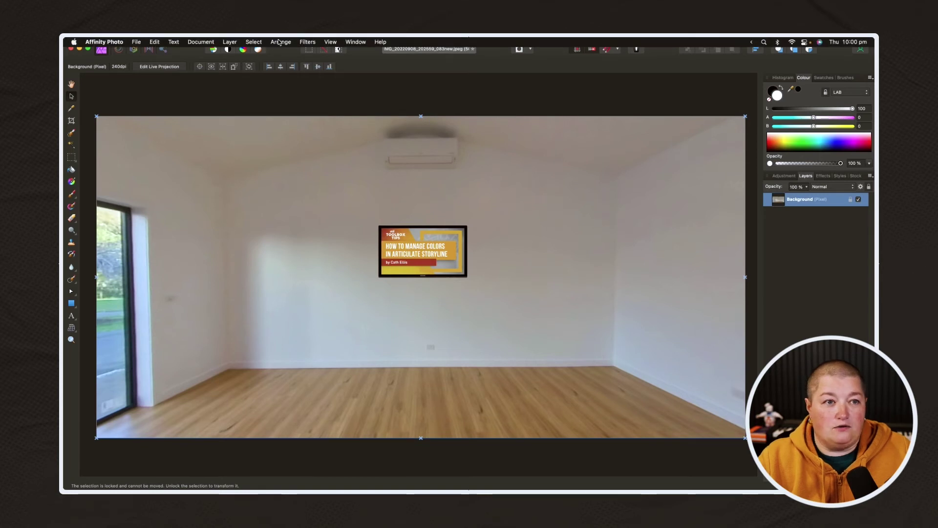
# Rotate the Background layer's live projection to face the wall with the closed door, keeping it level.
pyautogui.click(230, 42)
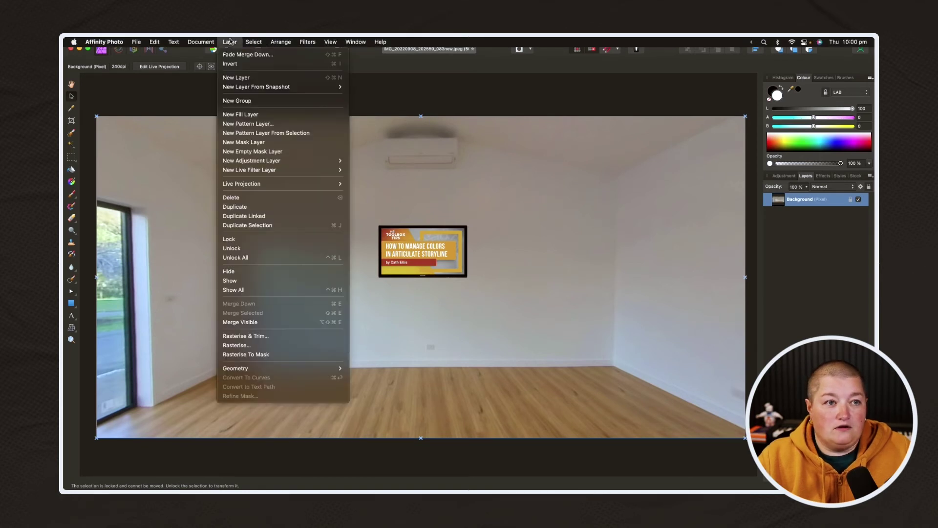
pyautogui.click(165, 71)
pyautogui.click(161, 67)
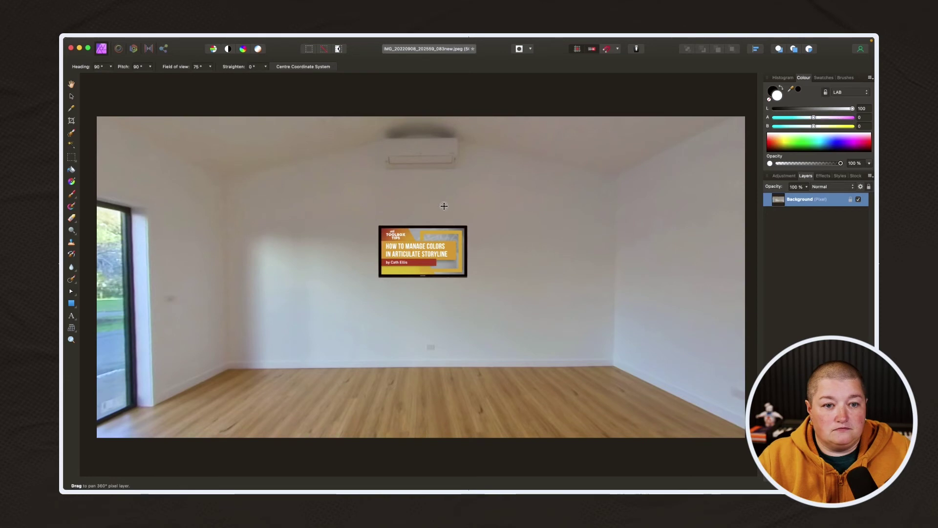
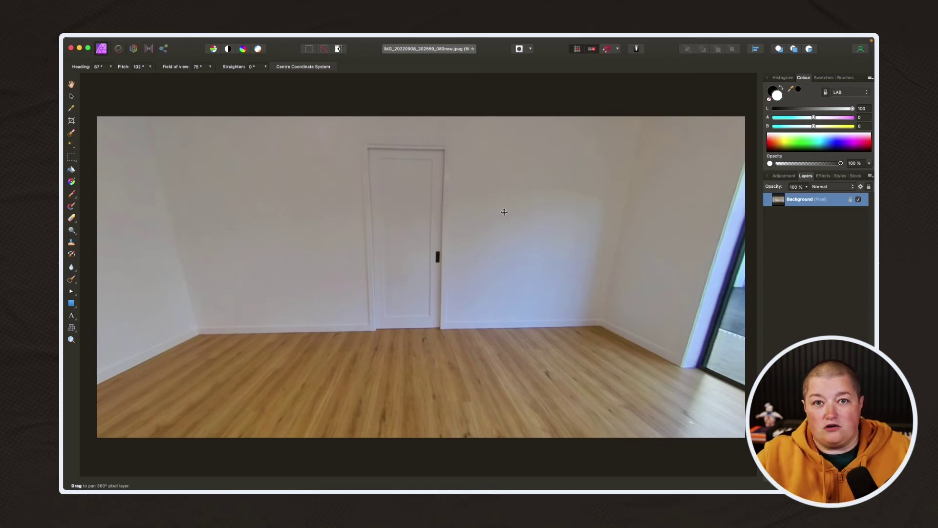
pyautogui.moveTo(484, 224)
pyautogui.mouseDown()
pyautogui.moveTo(492, 234)
pyautogui.moveTo(479, 208)
pyautogui.mouseUp()
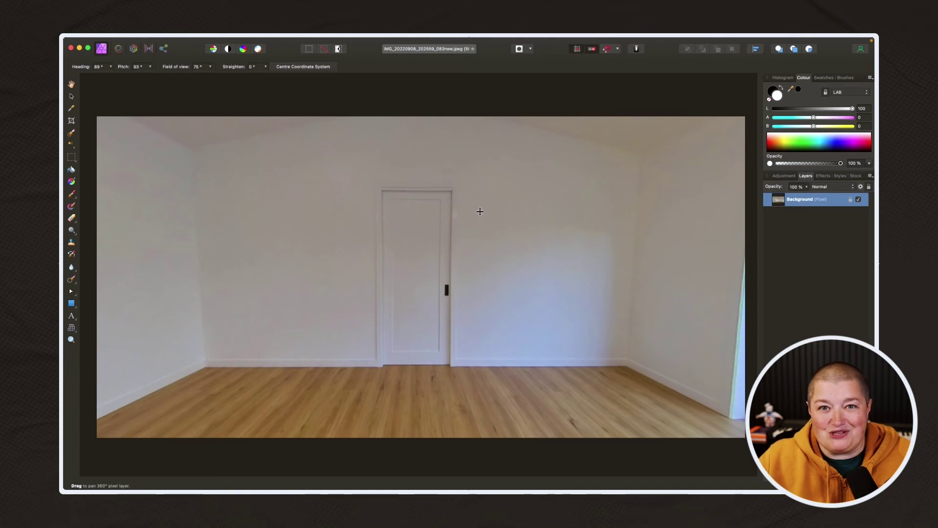
# Add the art text "Kitchen" on the wall above the door.
pyautogui.click(72, 317)
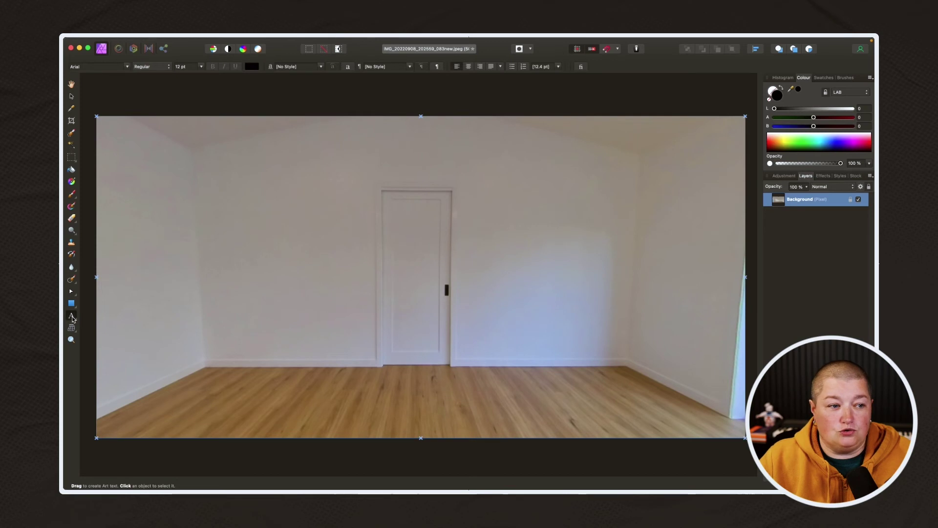
pyautogui.click(385, 157)
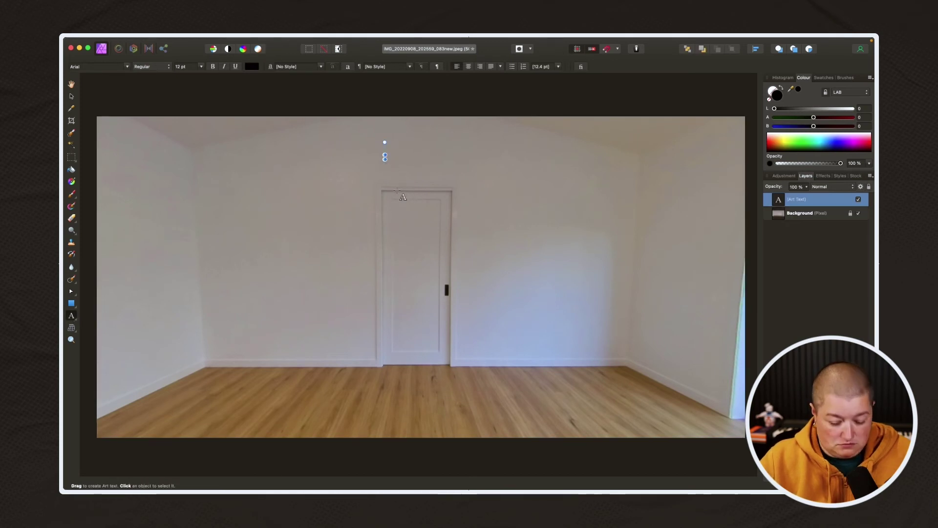
pyautogui.write('Kit')
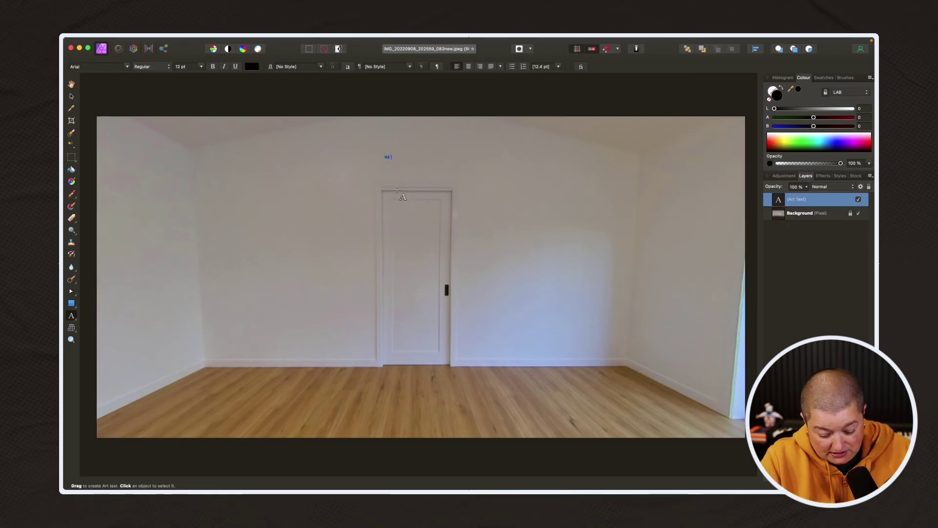
pyautogui.write('chen')
pyautogui.press('Escape')
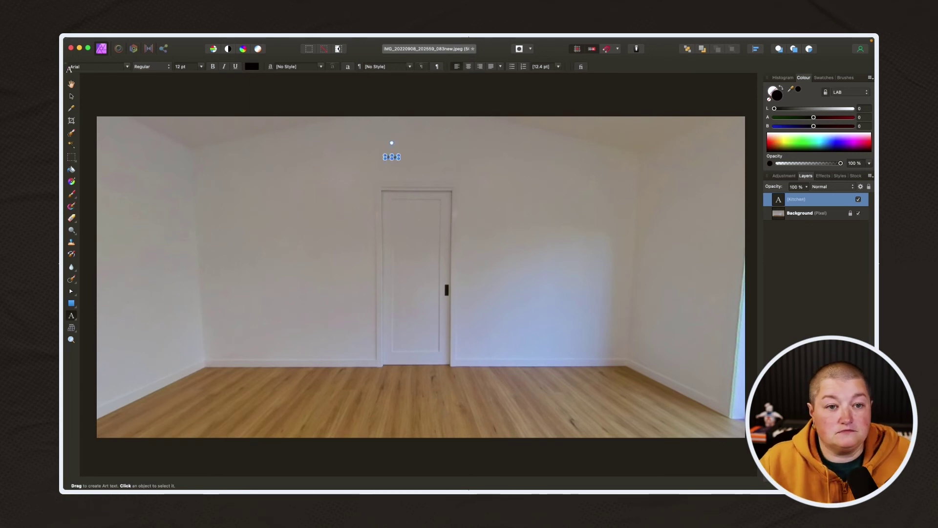
# Set the Kitchen text in the Airone font and scale it to about the door's width, just above the frame.
pyautogui.click(72, 98)
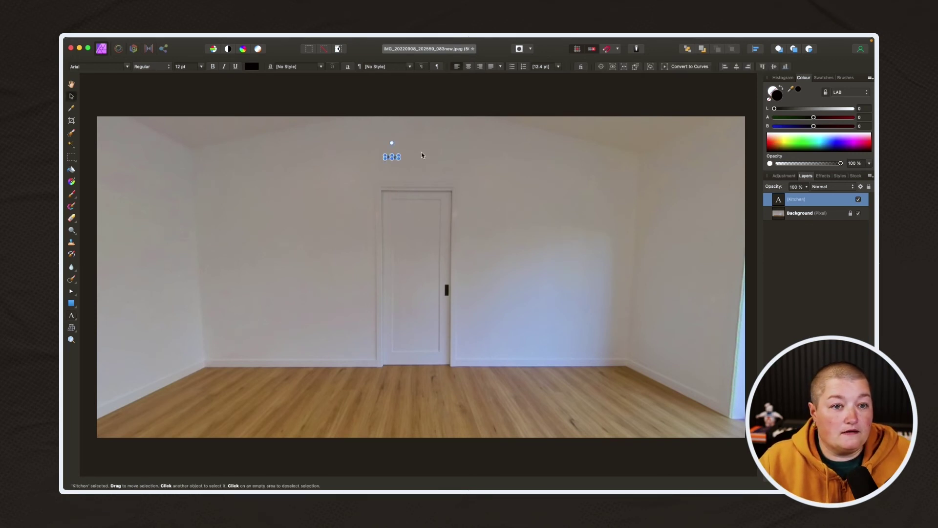
pyautogui.moveTo(399, 158); pyautogui.dragTo(443, 176)
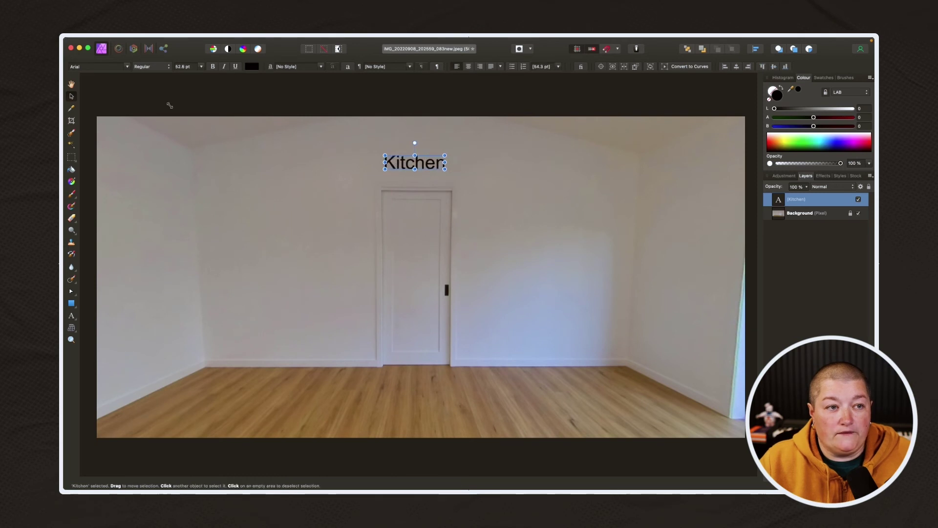
pyautogui.click(127, 66)
pyautogui.click(113, 115)
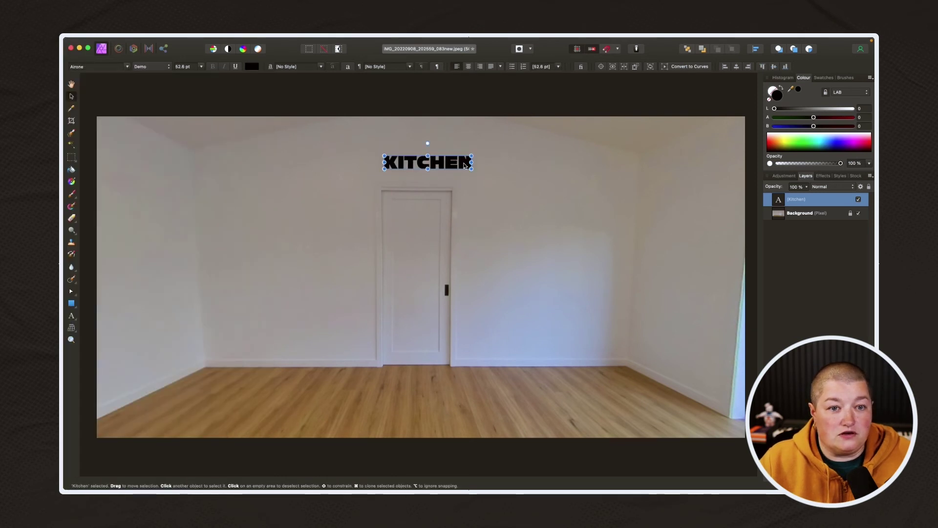
pyautogui.moveTo(470, 167); pyautogui.dragTo(425, 172)
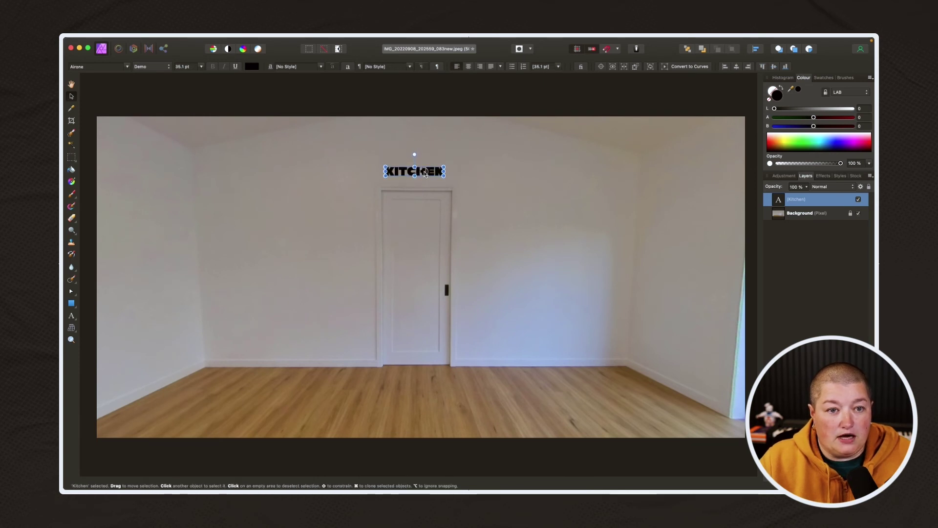
# Merge the Kitchen text layer down into the Background layer.
pyautogui.click(499, 194)
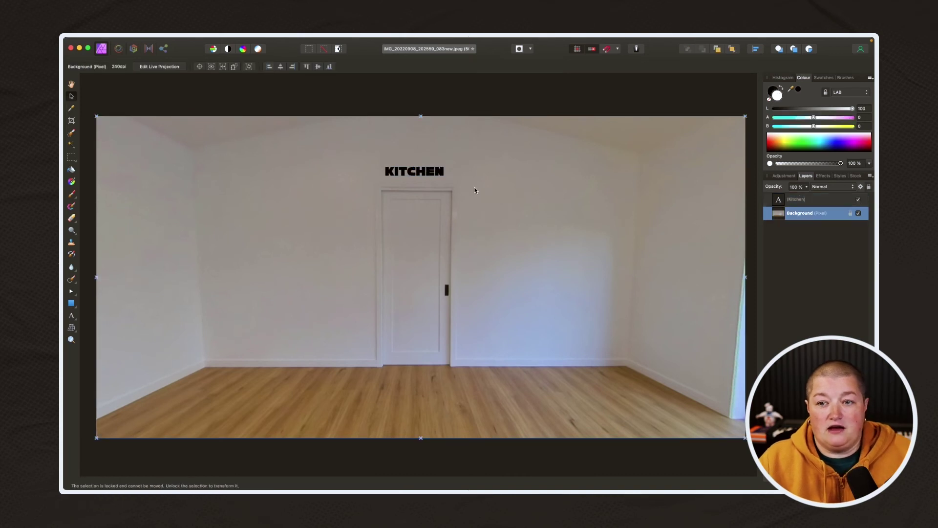
pyautogui.click(797, 200)
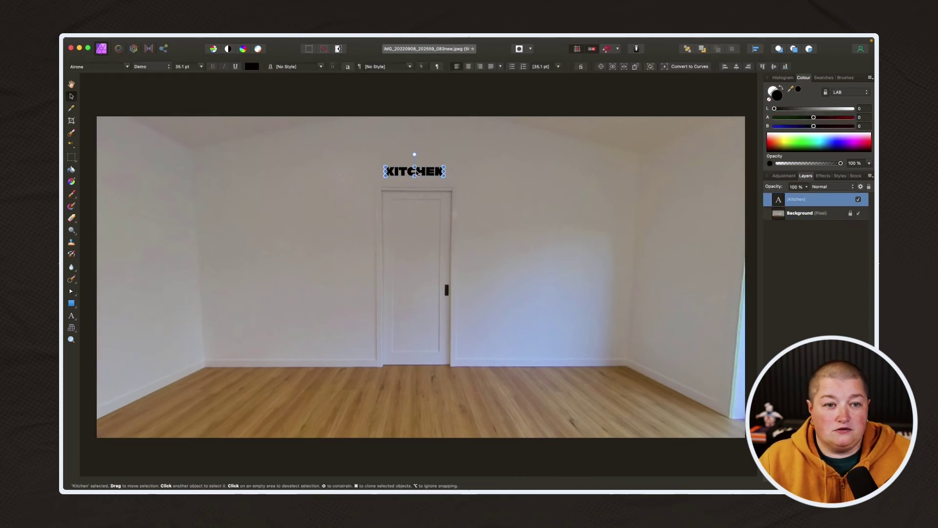
pyautogui.rightClick(801, 201)
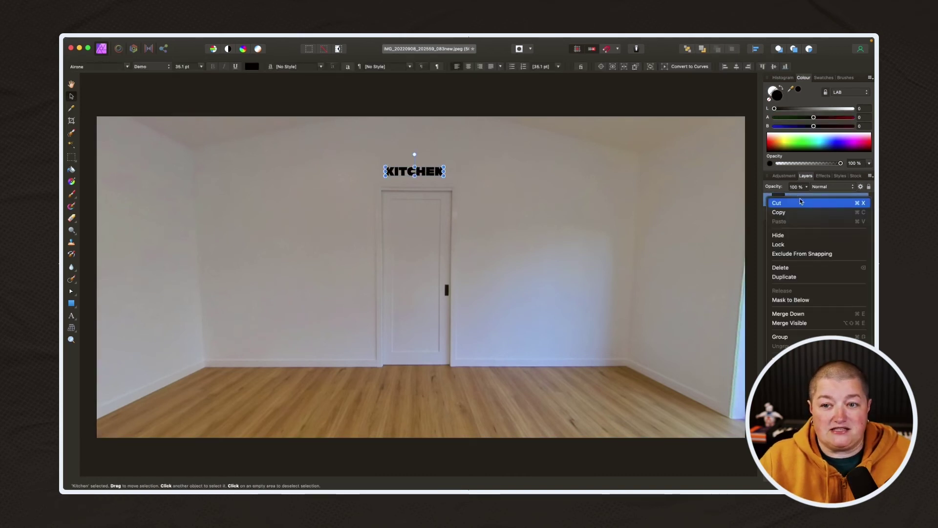
pyautogui.click(800, 315)
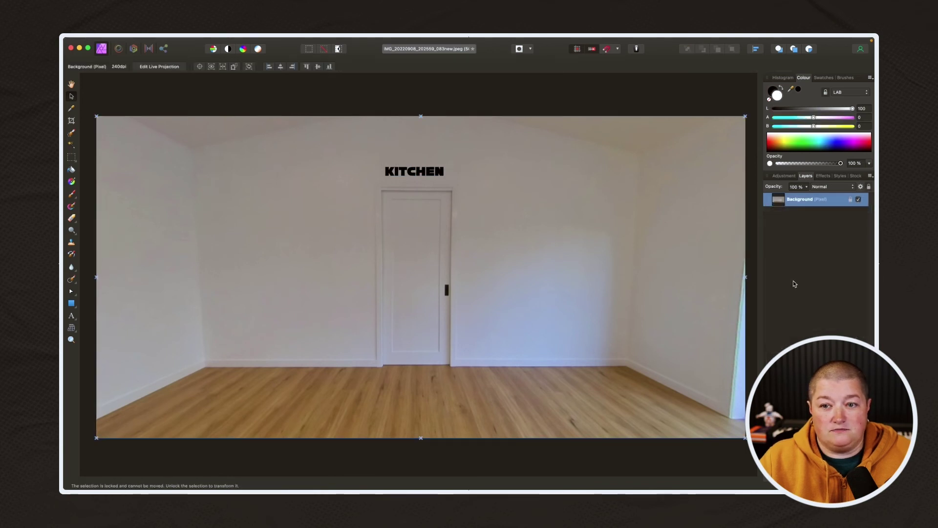
pyautogui.press('super+d')
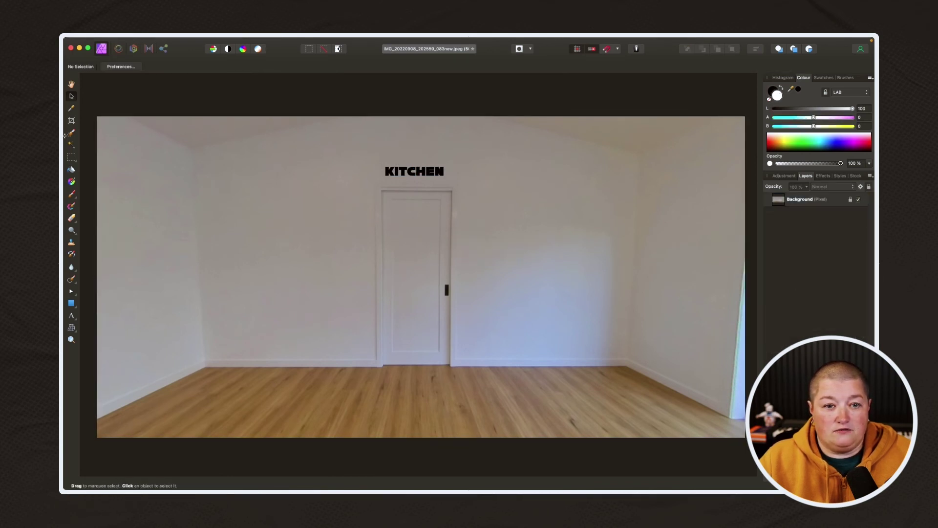
pyautogui.click(70, 84)
pyautogui.moveTo(562, 264)
pyautogui.mouseDown()
pyautogui.moveTo(456, 262)
pyautogui.moveTo(562, 260)
pyautogui.mouseUp()
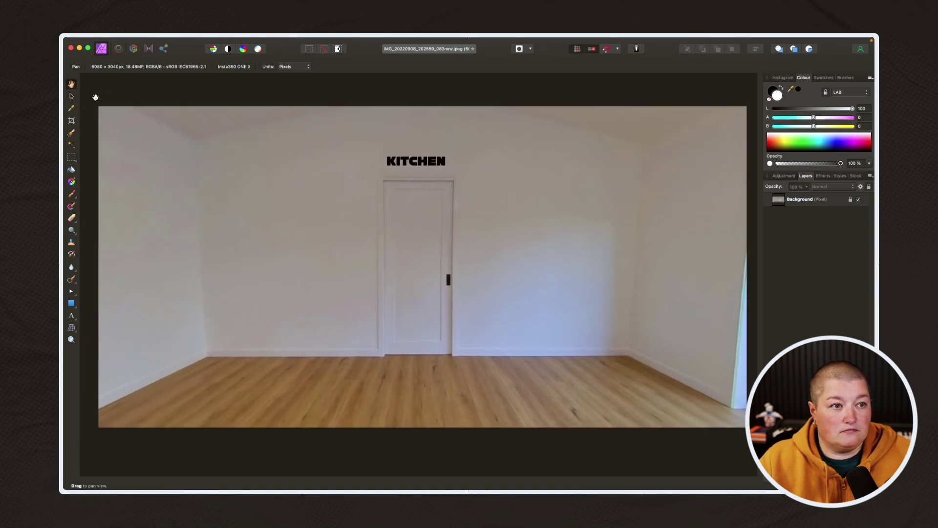
pyautogui.click(72, 97)
pyautogui.click(499, 241)
pyautogui.press('super+d')
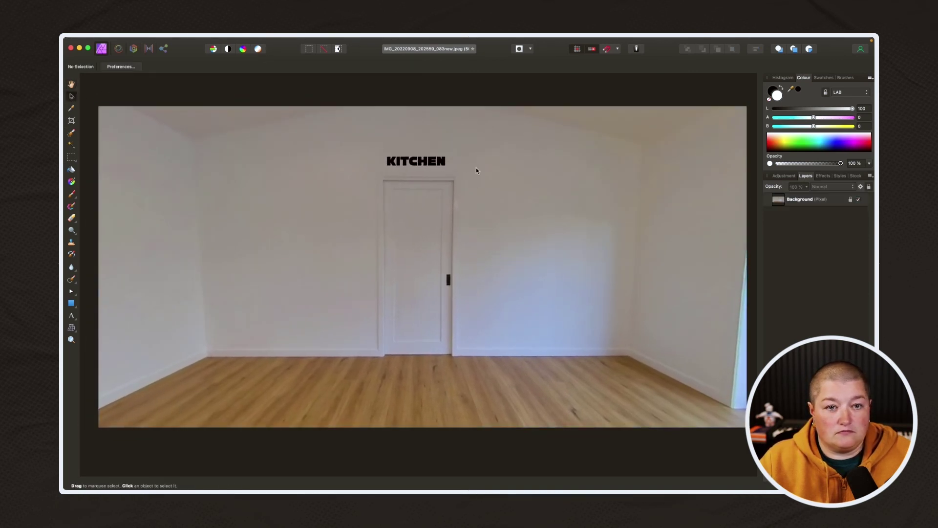
pyautogui.moveTo(310, 40)
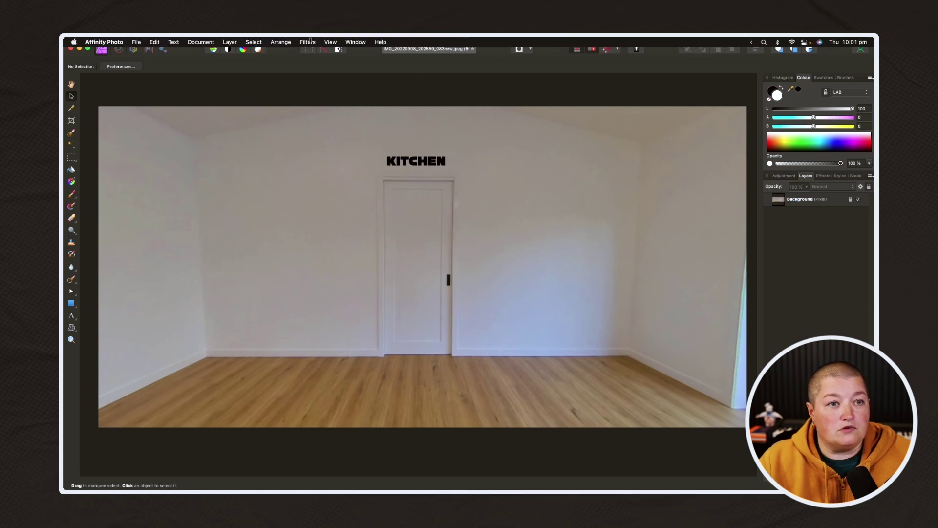
pyautogui.click(227, 43)
pyautogui.moveTo(287, 185)
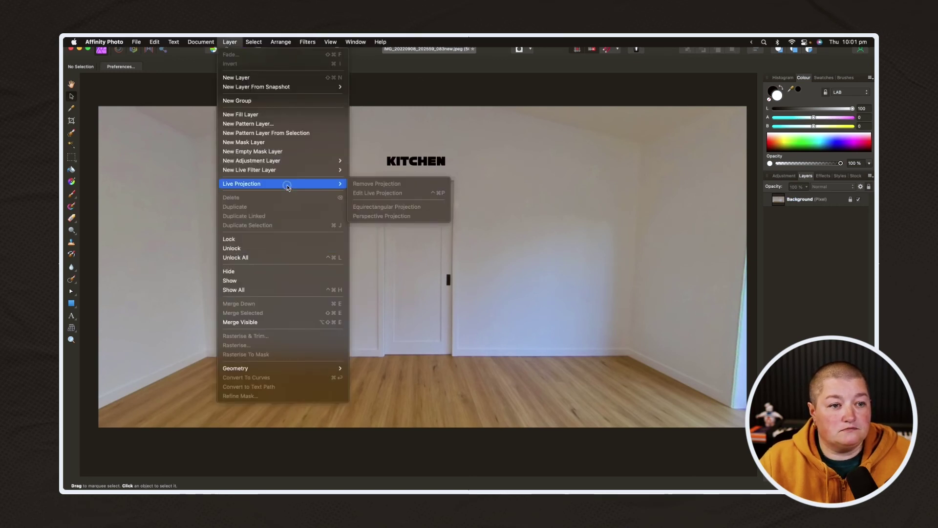
pyautogui.click(429, 273)
# Edit the Background layer's live projection and pan around the room to check the merged Kitchen sign.
pyautogui.click(429, 273)
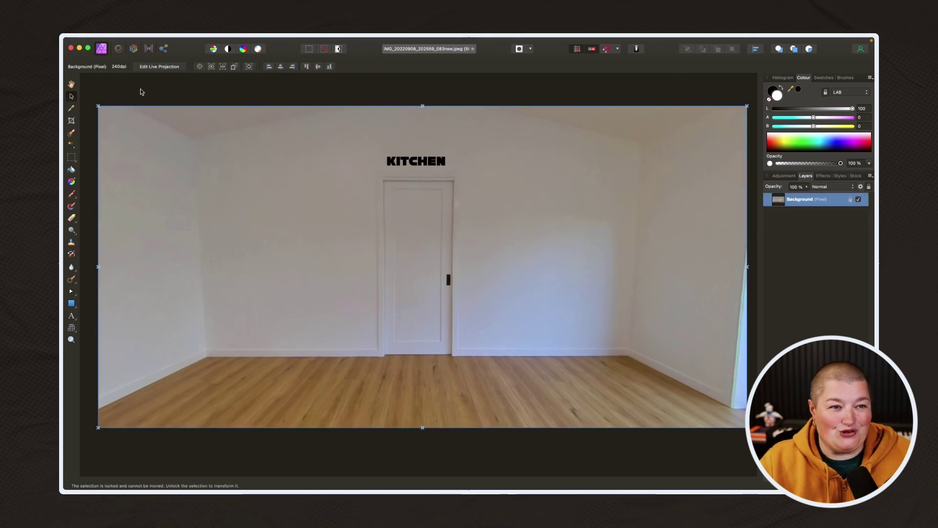
pyautogui.click(153, 68)
pyautogui.moveTo(465, 195); pyautogui.dragTo(663, 226)
pyautogui.moveTo(293, 235); pyautogui.dragTo(468, 239)
pyautogui.moveTo(243, 241)
pyautogui.mouseDown()
pyautogui.moveTo(381, 242)
pyautogui.moveTo(432, 319)
pyautogui.moveTo(411, 368)
pyautogui.moveTo(430, 293)
pyautogui.moveTo(576, 255)
pyautogui.moveTo(213, 256)
pyautogui.moveTo(259, 243)
pyautogui.moveTo(248, 241)
pyautogui.mouseUp()
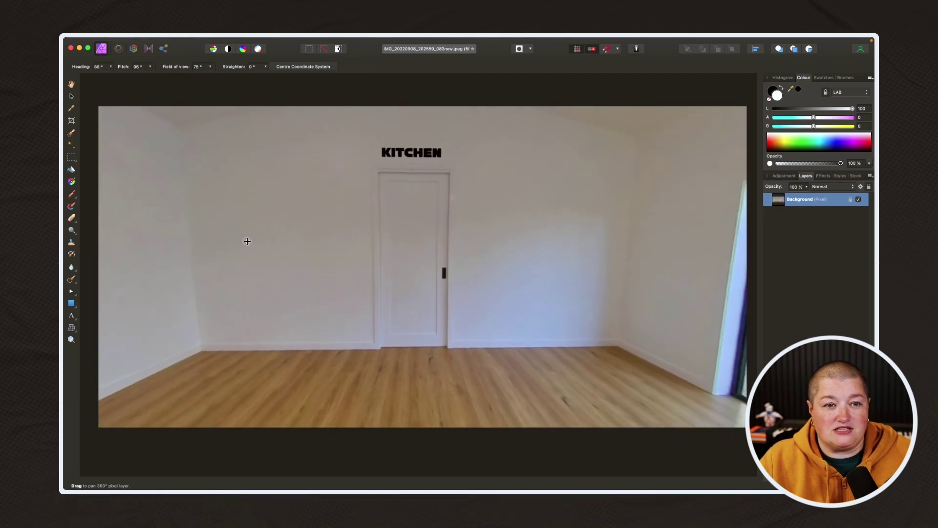